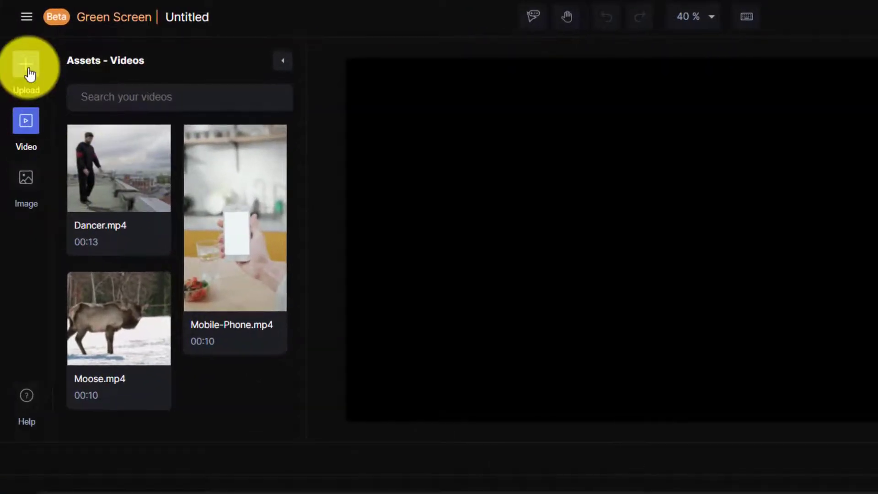
Step: Upload the video Couple - 2301 from the Downloads folder and place it in the Green Screen project's timeline
click(29, 74)
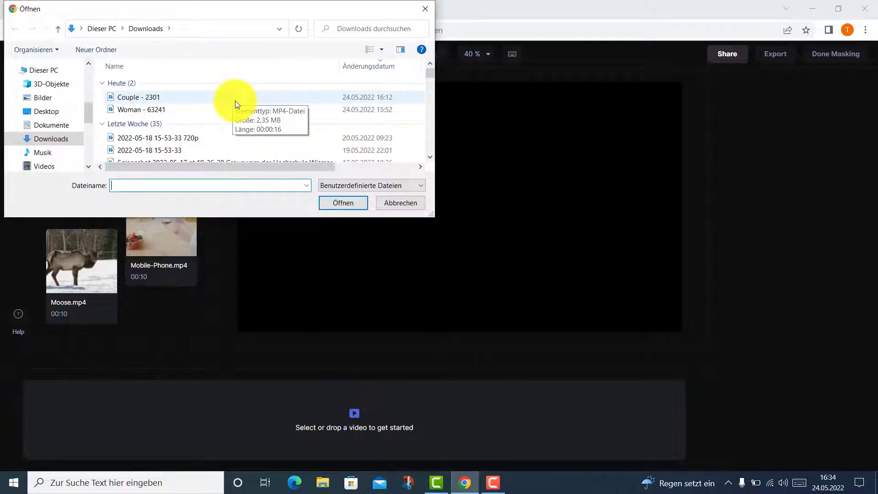
click(156, 101)
double_click(157, 102)
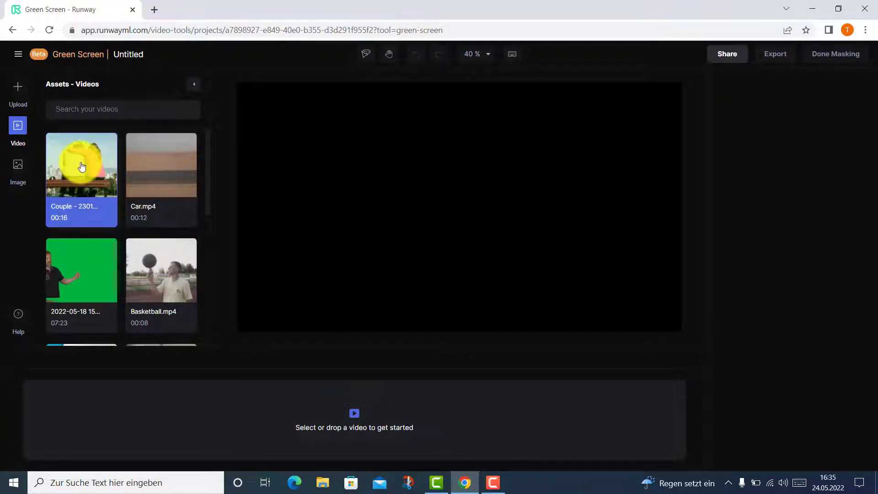
drag(82, 165, 239, 431)
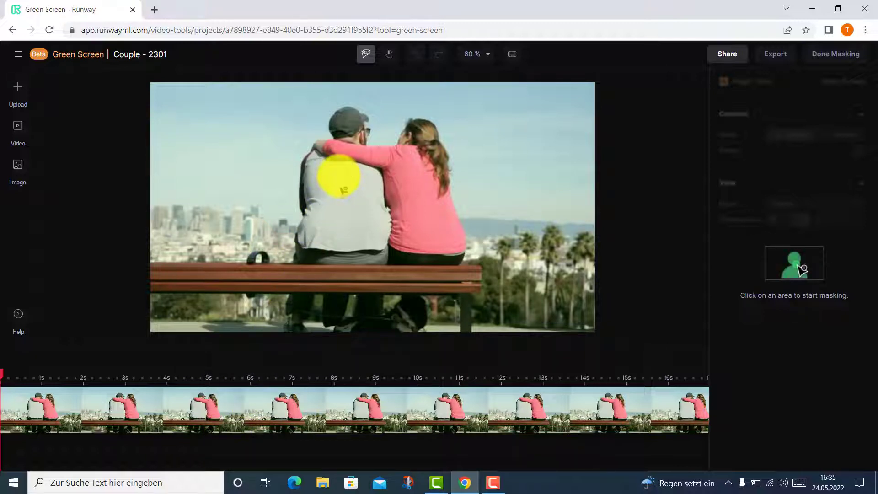
Step: Mark the man's cap, neck and back in the first frame as areas to include in the mask
click(342, 125)
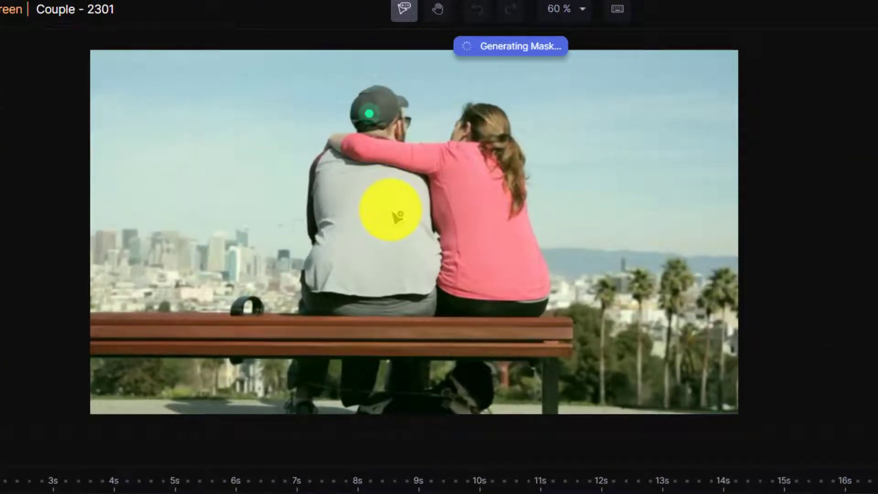
click(397, 251)
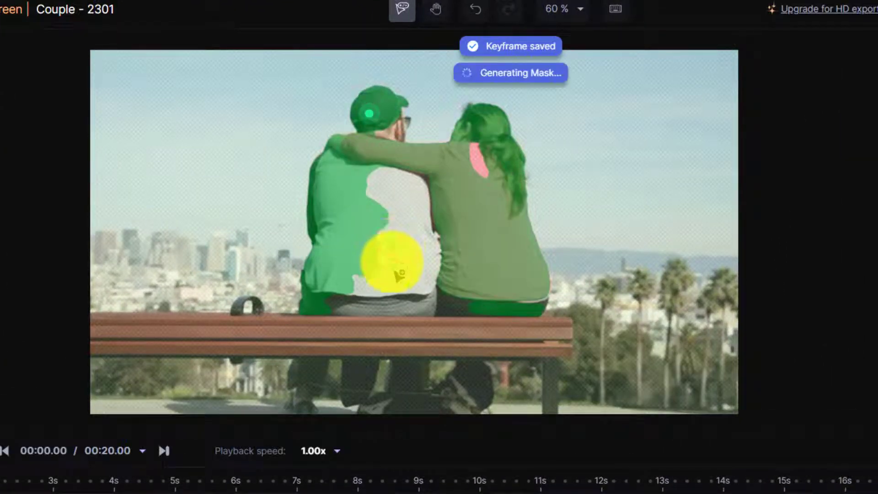
click(388, 130)
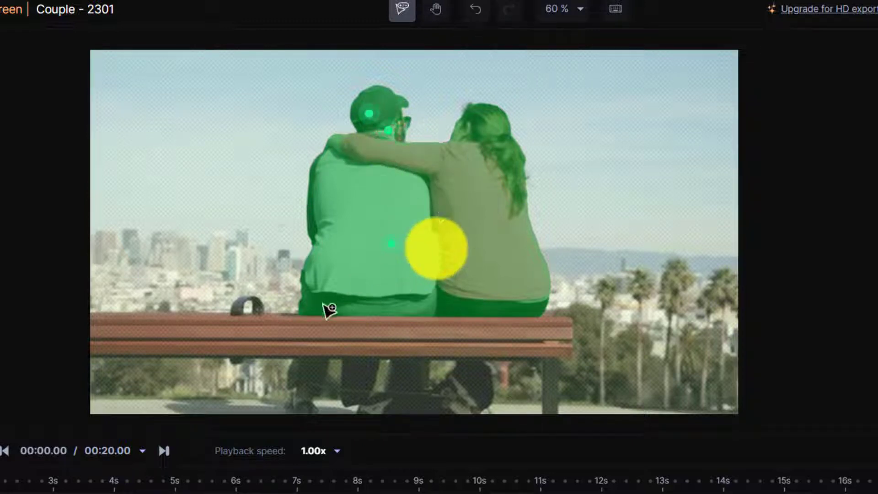
Step: Add the couple's legs and feet below the bench to the mask
click(308, 377)
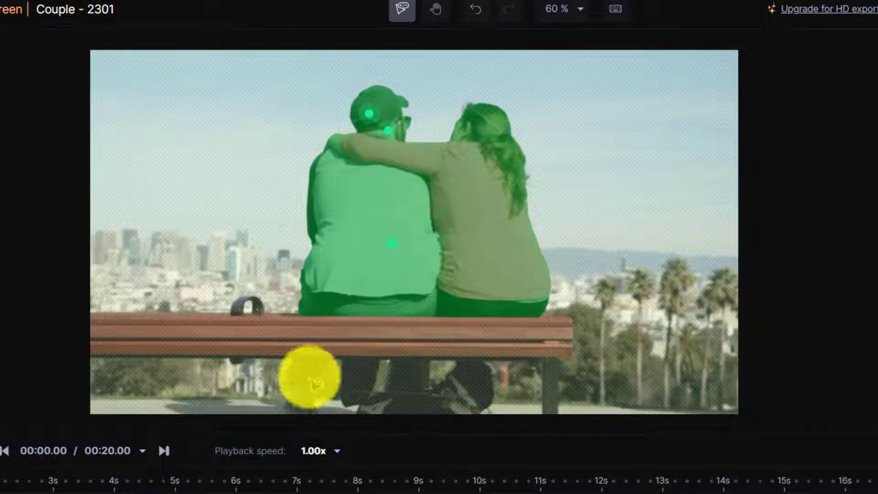
click(360, 378)
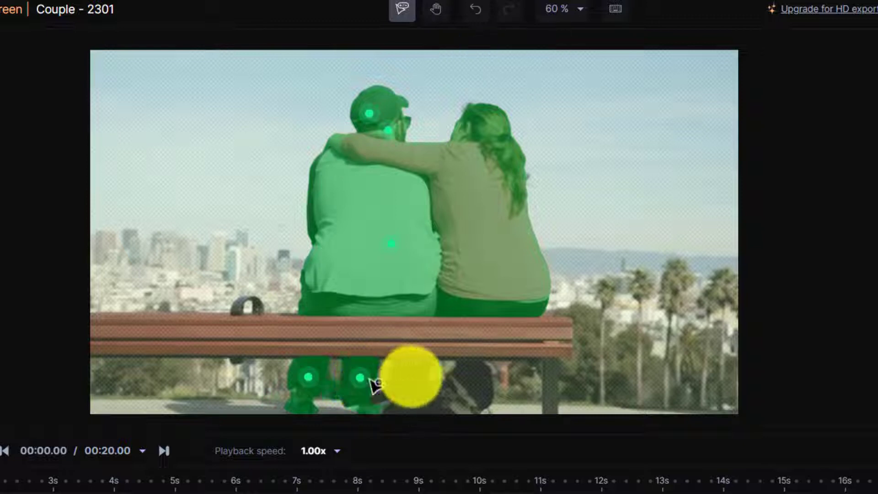
click(410, 376)
click(477, 385)
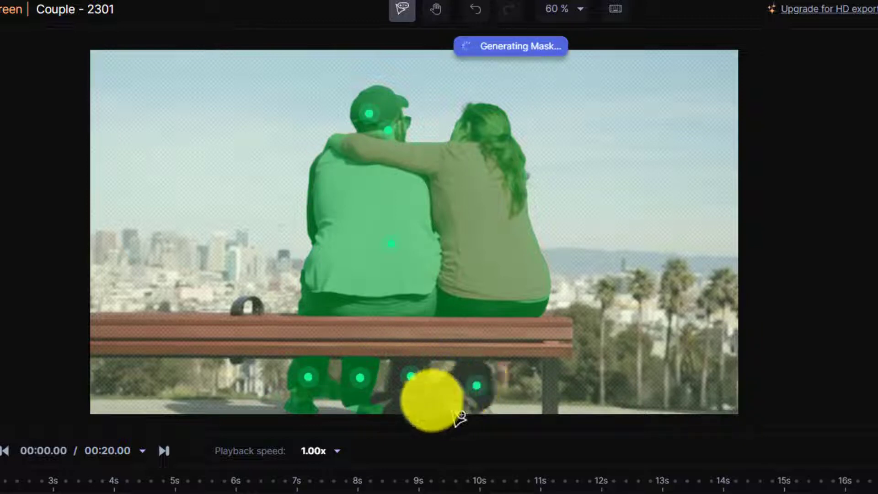
click(422, 402)
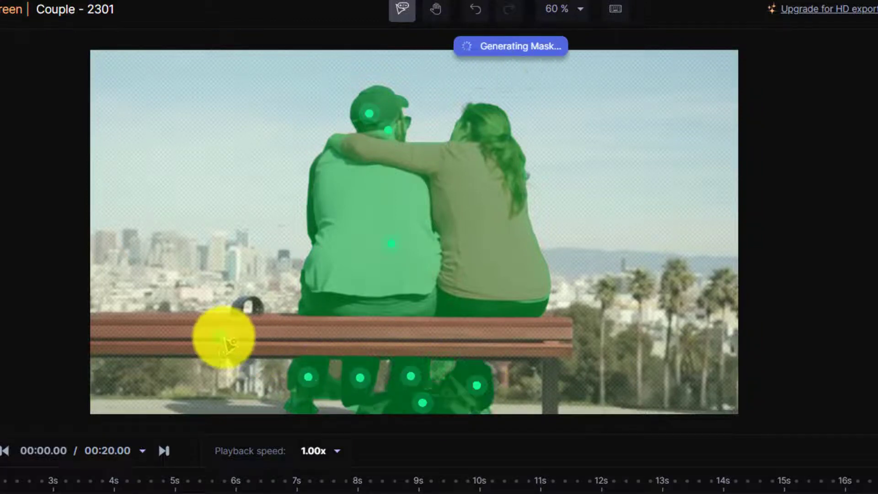
Step: Add the whole wooden bench and the dark ring-shaped item hanging on it to the mask
click(530, 337)
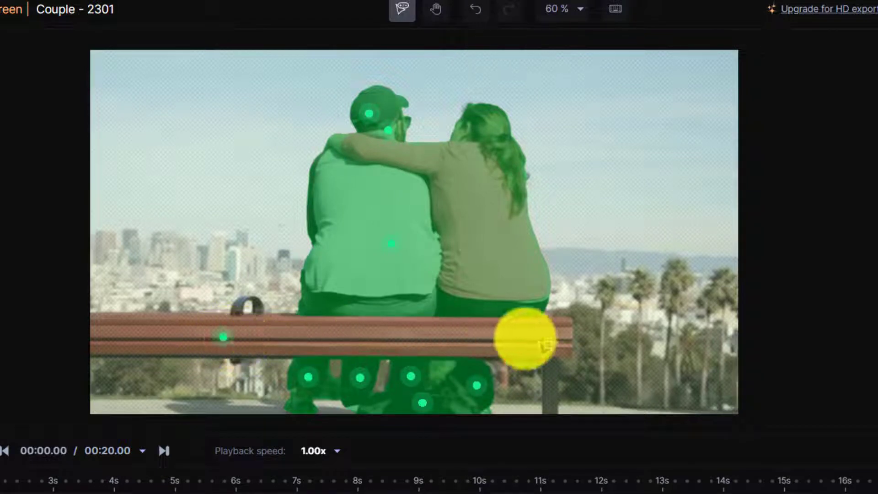
click(315, 338)
click(132, 334)
click(238, 305)
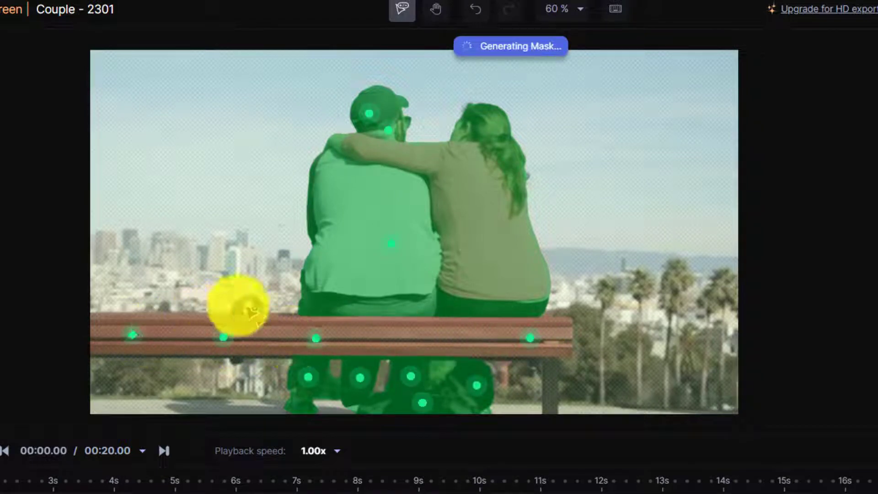
click(238, 357)
click(223, 336)
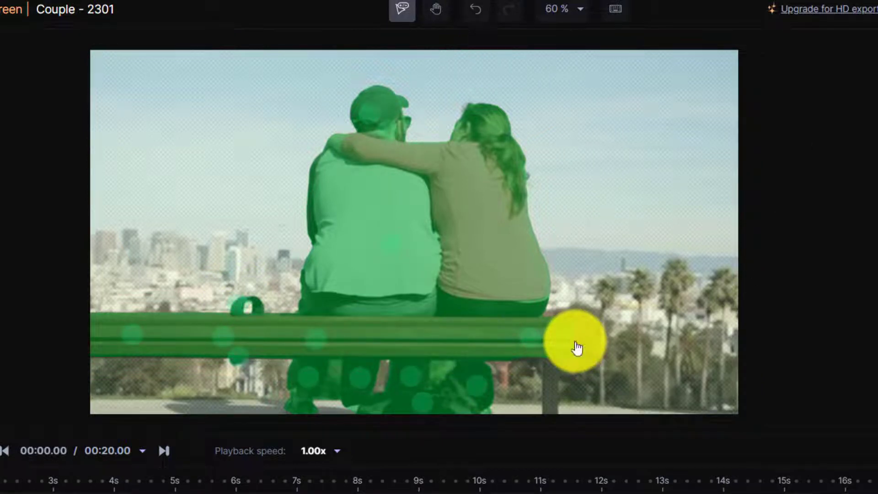
click(247, 337)
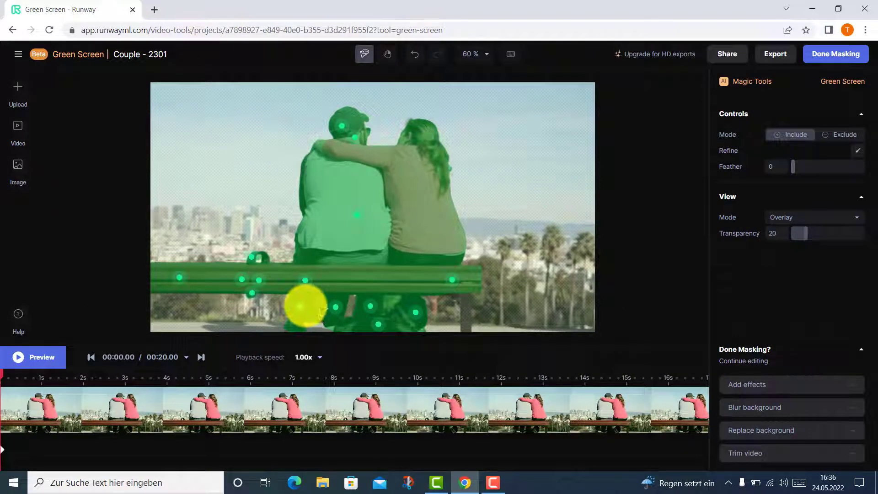
click(362, 339)
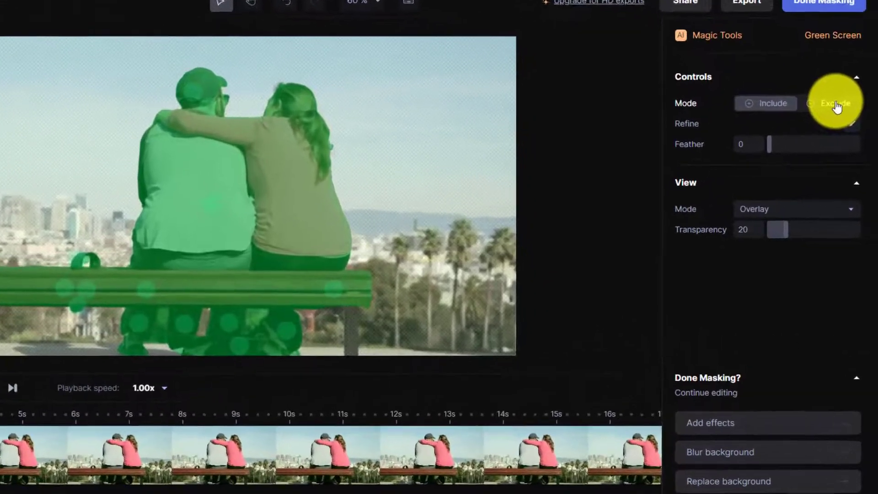
Step: Exclude the background gaps between the legs below the bench from the mask
click(835, 105)
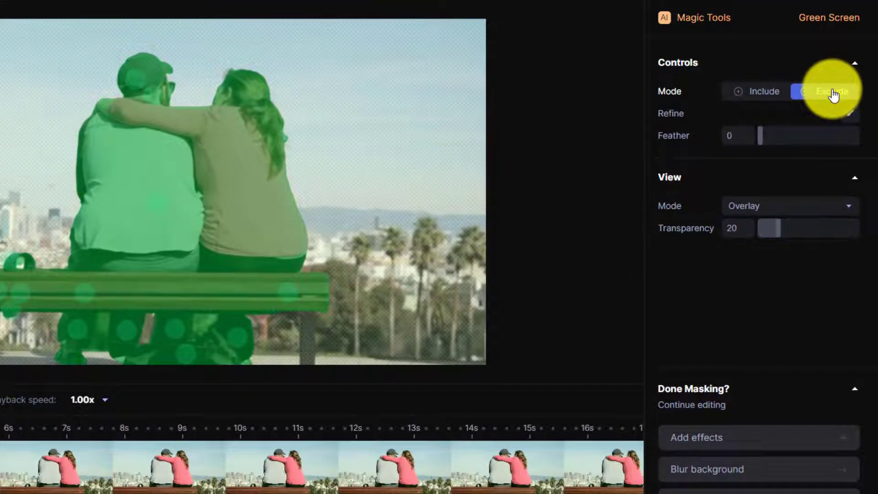
click(102, 331)
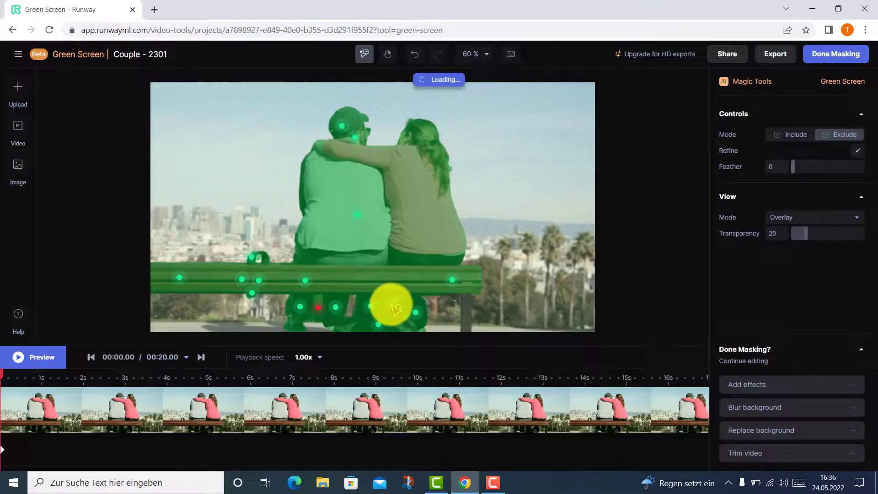
click(391, 306)
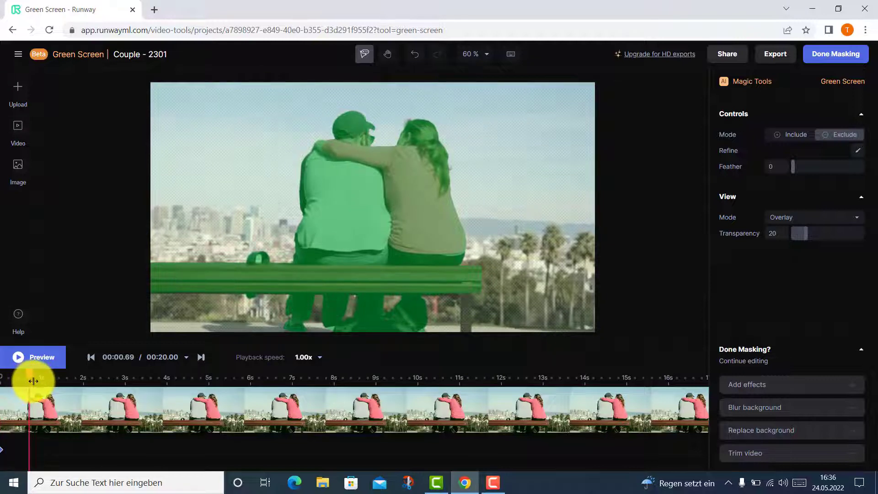
Step: Include the uncovered area beside the woman's lower leg in the mask in the frame at 00:08.68
drag(43, 378, 302, 363)
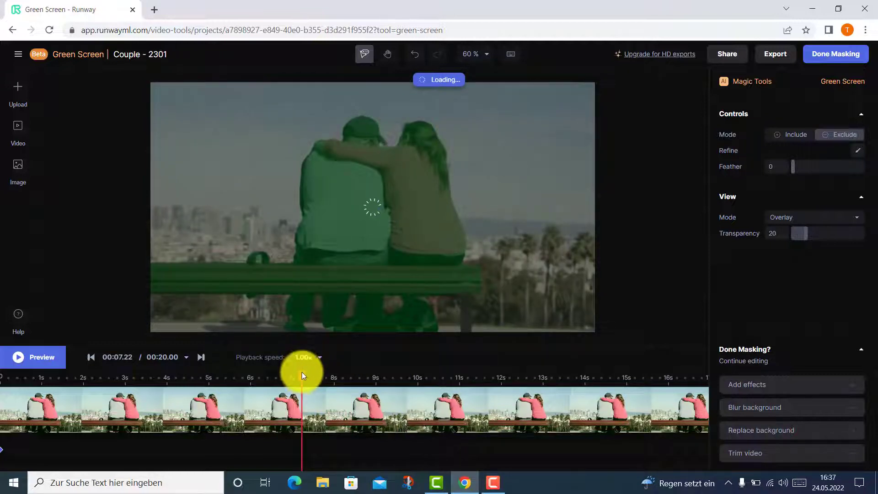
drag(301, 374, 236, 375)
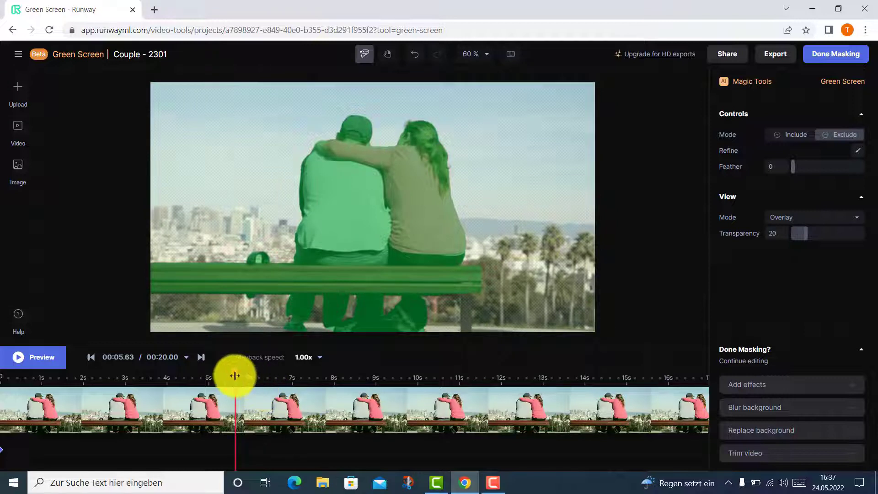
drag(232, 373, 362, 378)
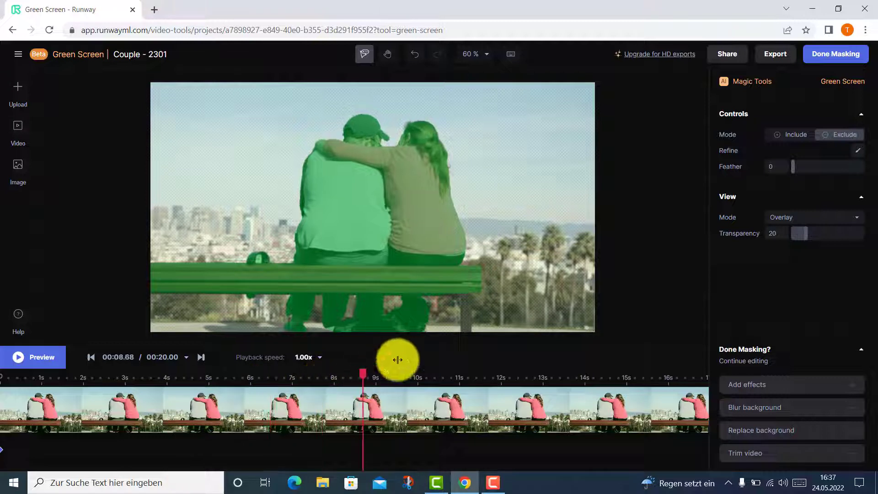
click(791, 134)
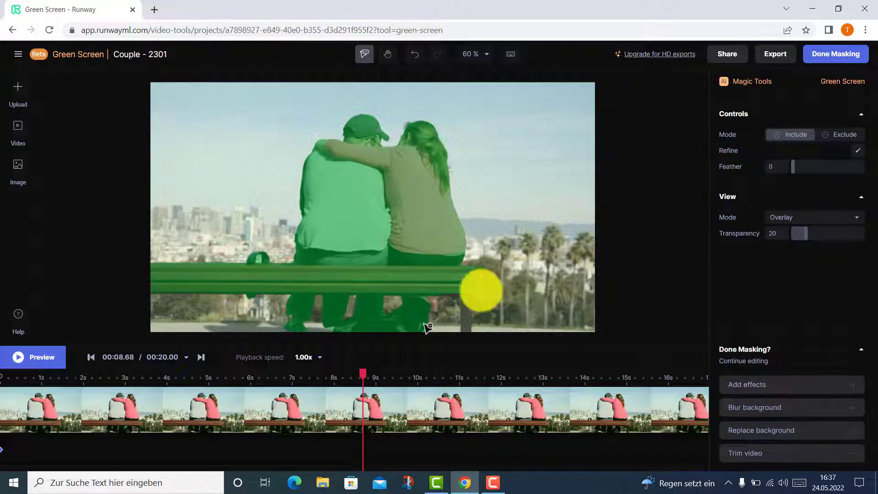
click(437, 318)
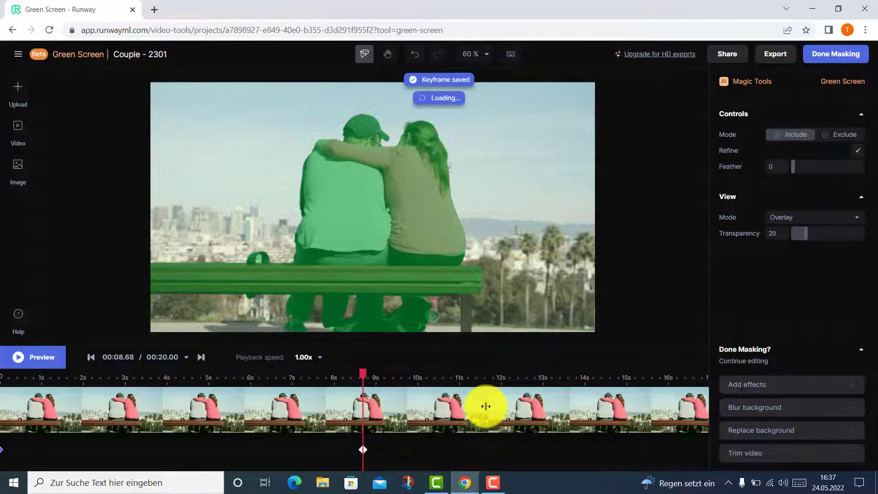
Step: Preview the mask and add the missing area at the woman's lower leg in the frame at 00:08.26
click(52, 363)
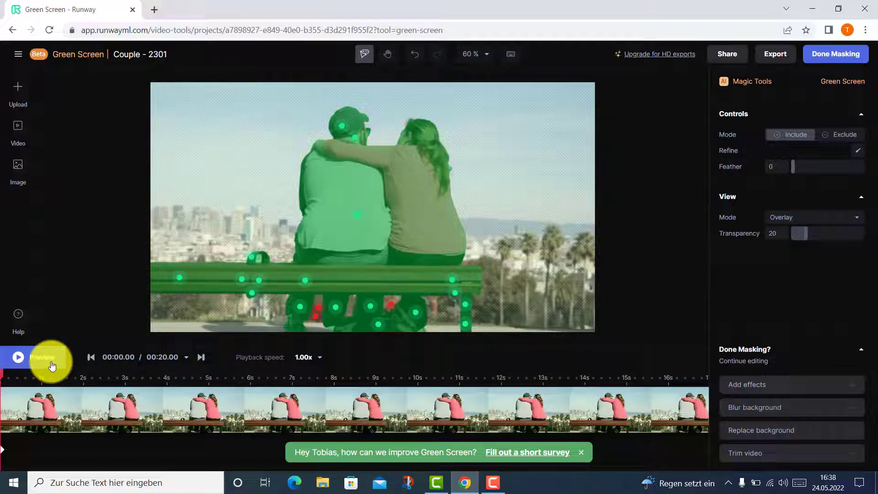
click(52, 364)
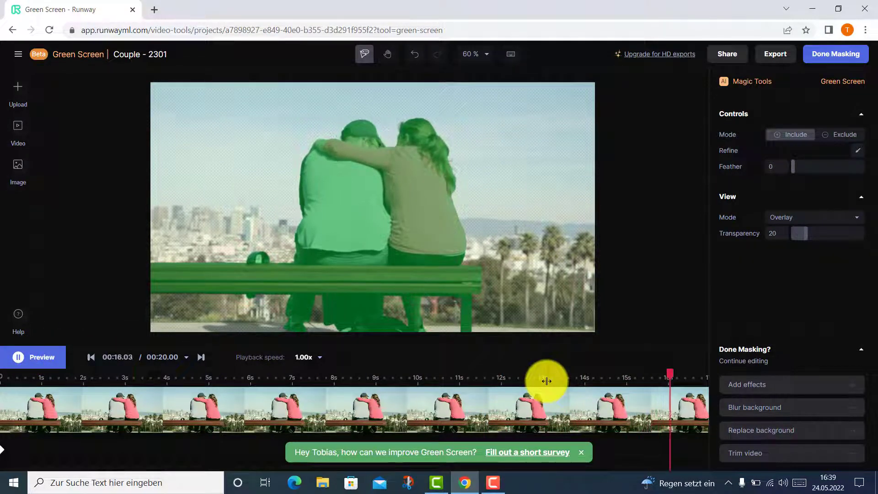
click(392, 379)
drag(373, 380, 344, 381)
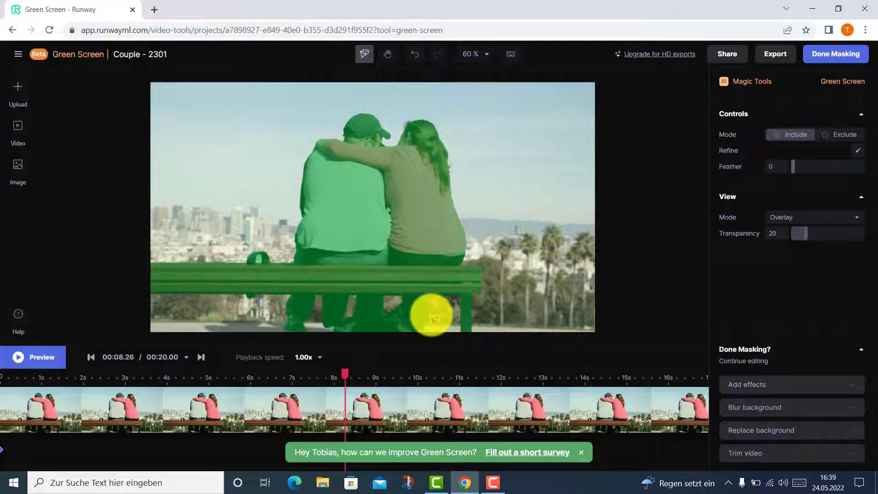
click(437, 329)
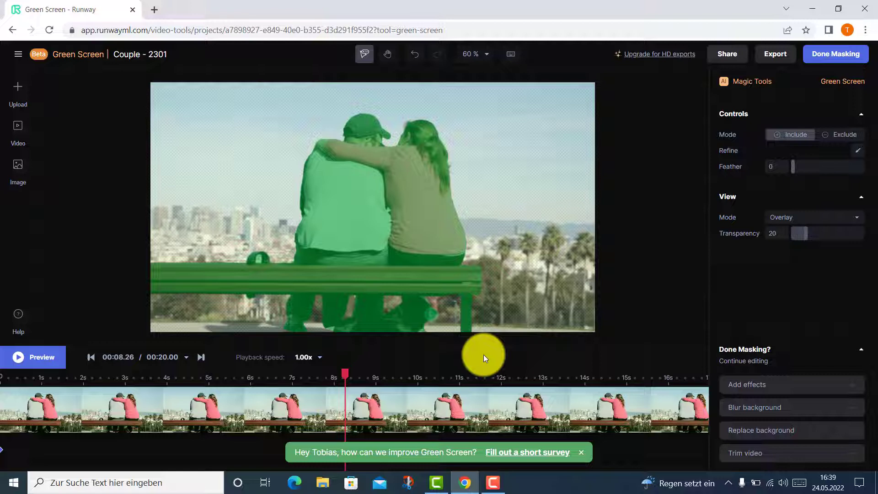
Step: Check the corrected mask in playback and finish masking to open the green-screen clip in the Video Editor
click(48, 356)
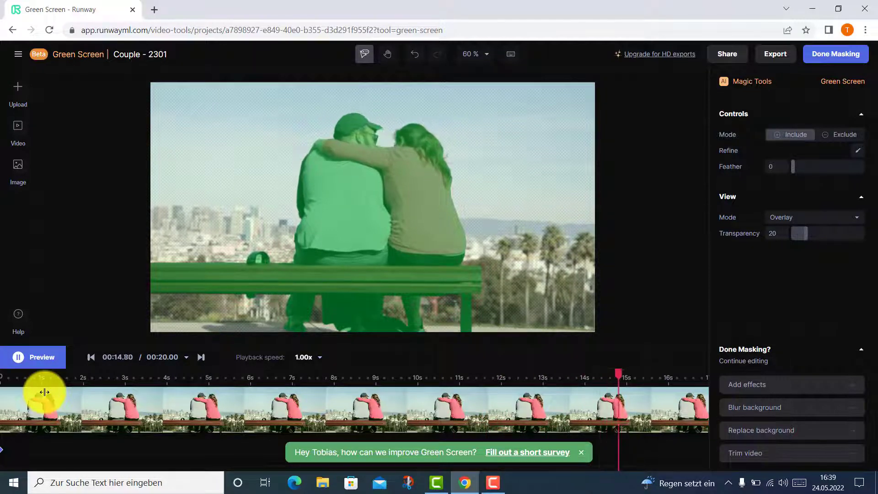
click(44, 392)
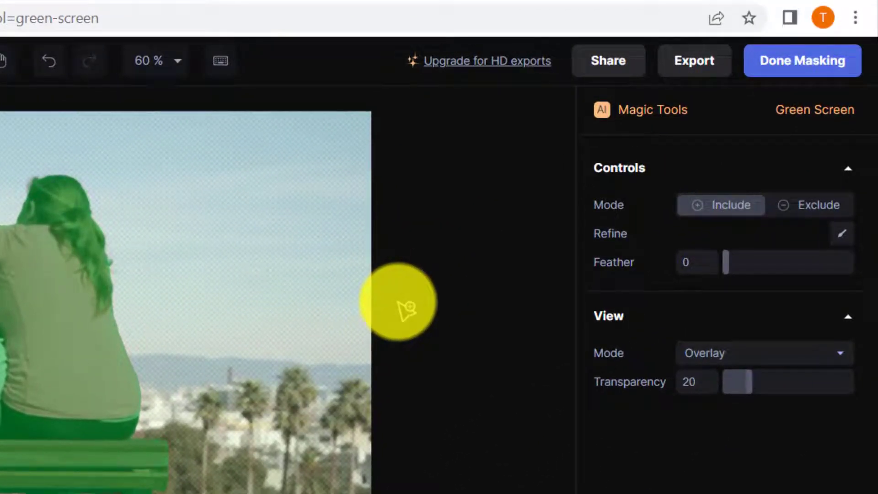
click(783, 64)
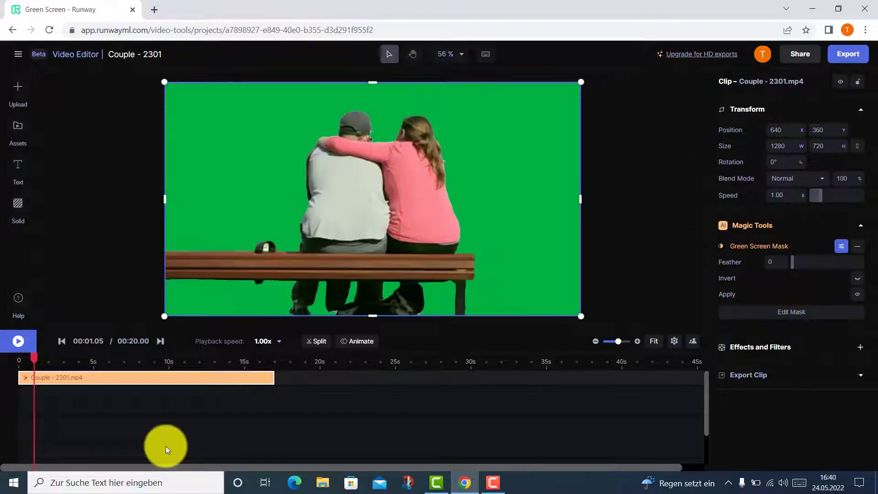
key(space)
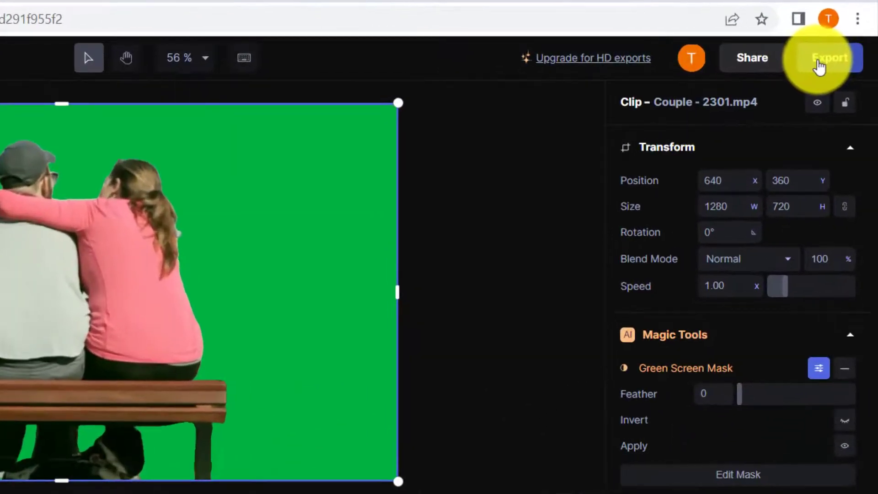
Step: Export the video as a 720p MP4 and return to the projects overview
click(820, 64)
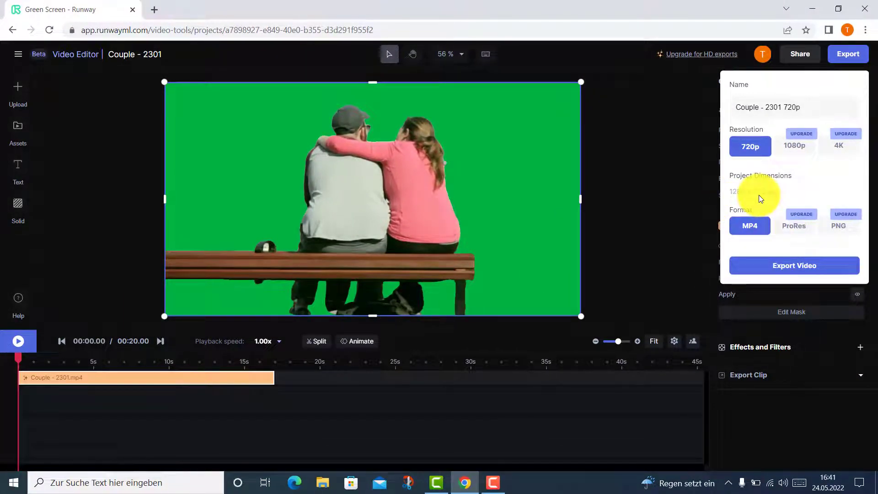
click(776, 269)
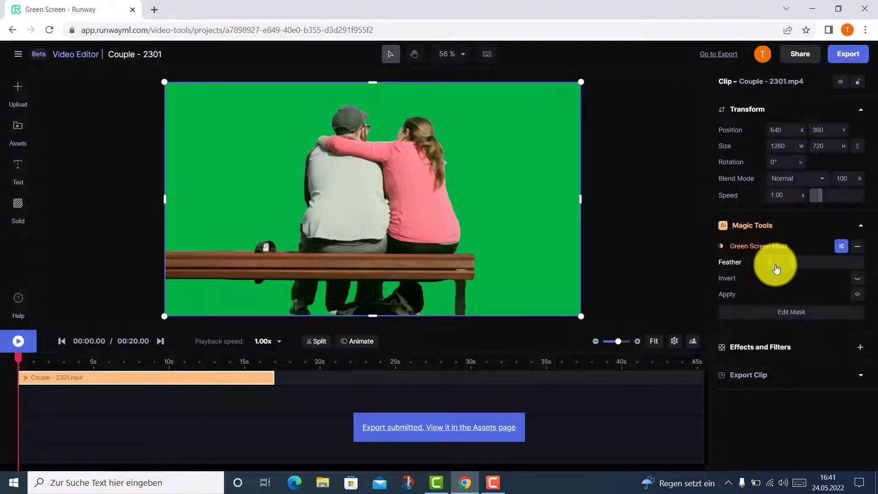
click(18, 54)
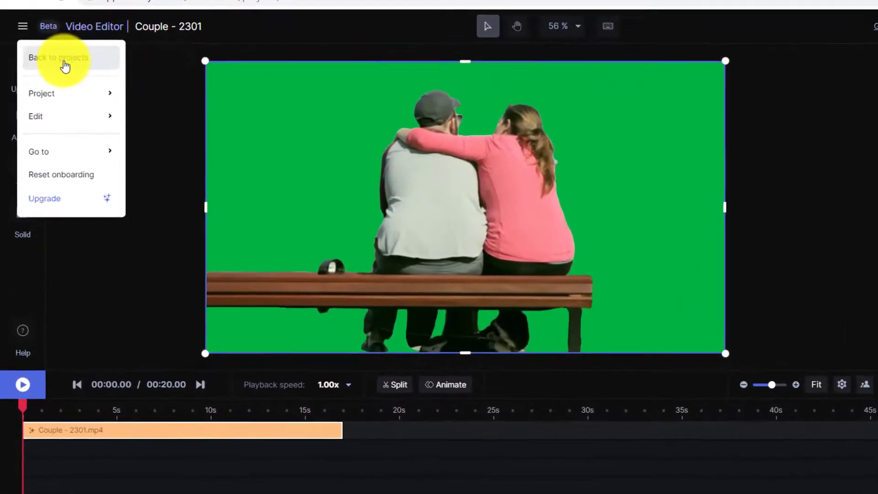
click(65, 66)
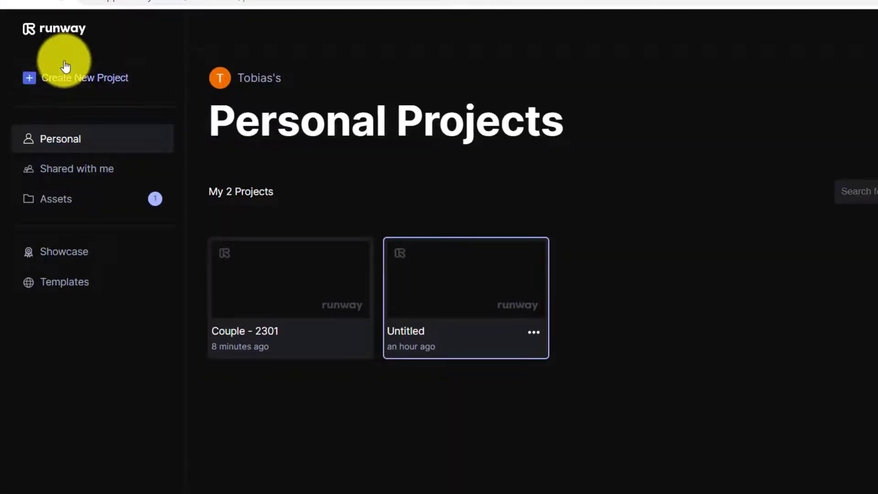
Step: Open the Couple - 2301 project to view its green-screen clip in the Video Editor, and return to the projects overview
click(309, 292)
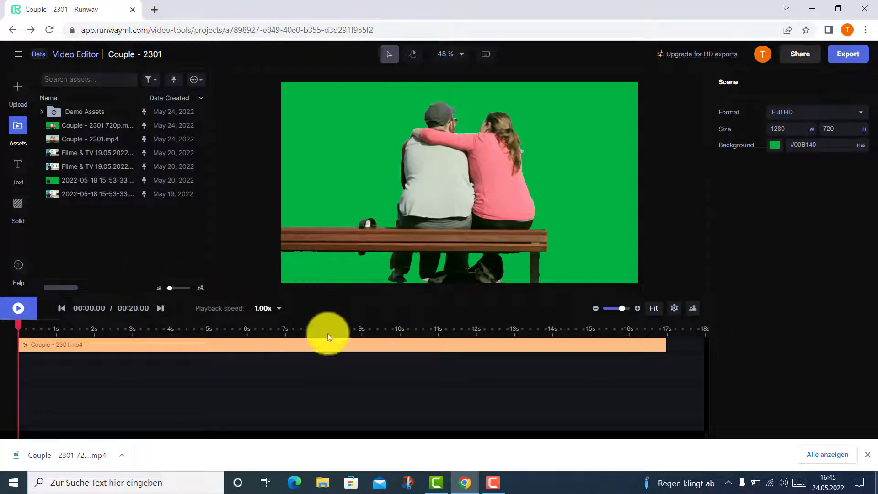
mouse_move(826, 488)
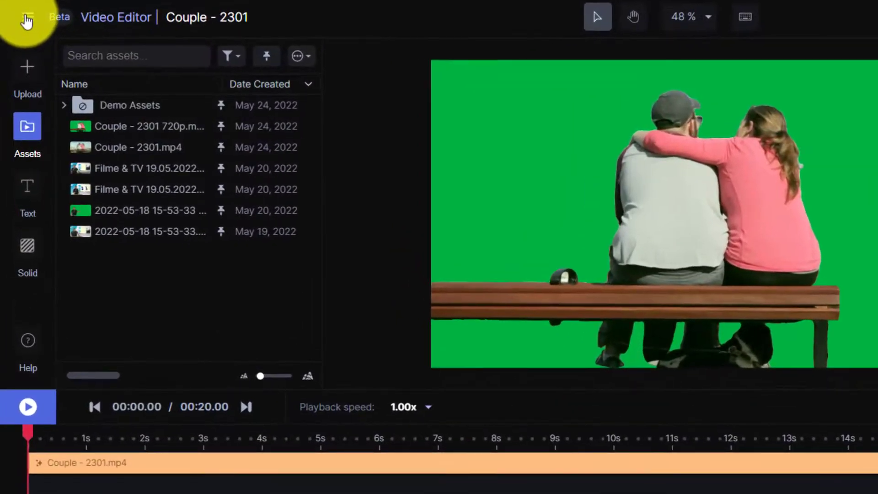
click(27, 19)
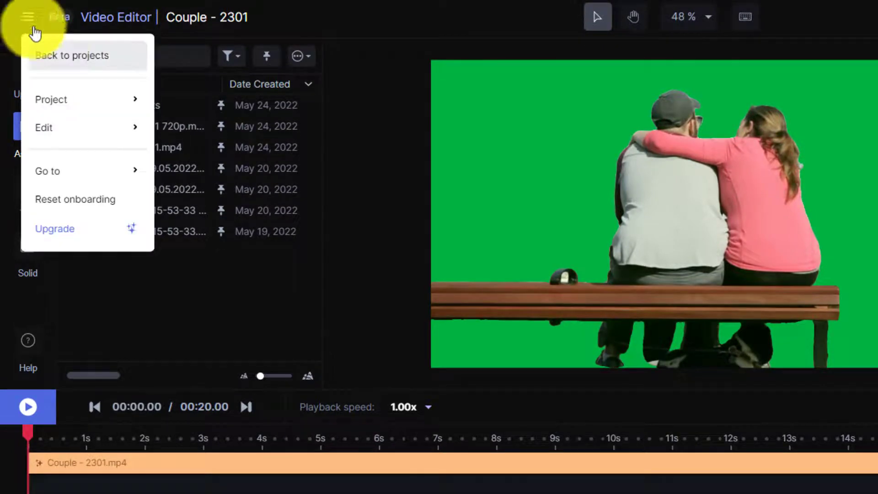
click(55, 57)
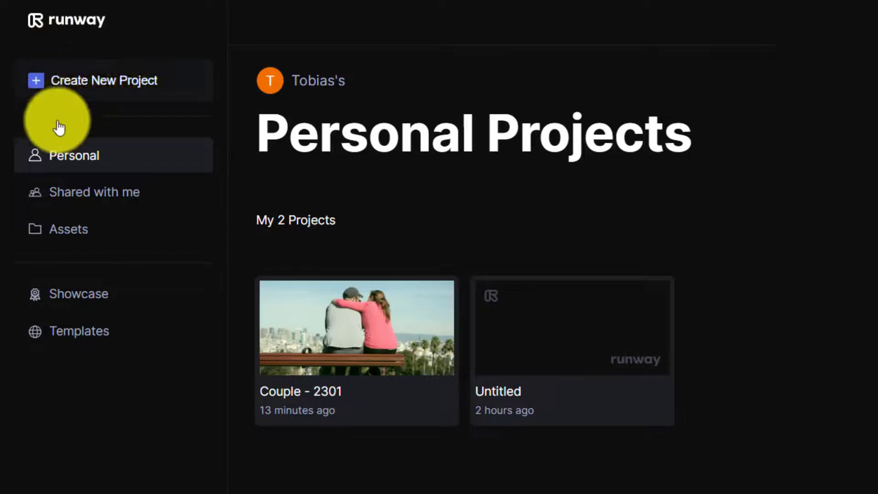
Step: Download the exported Couple - 2301 720p video from the assets library
click(64, 237)
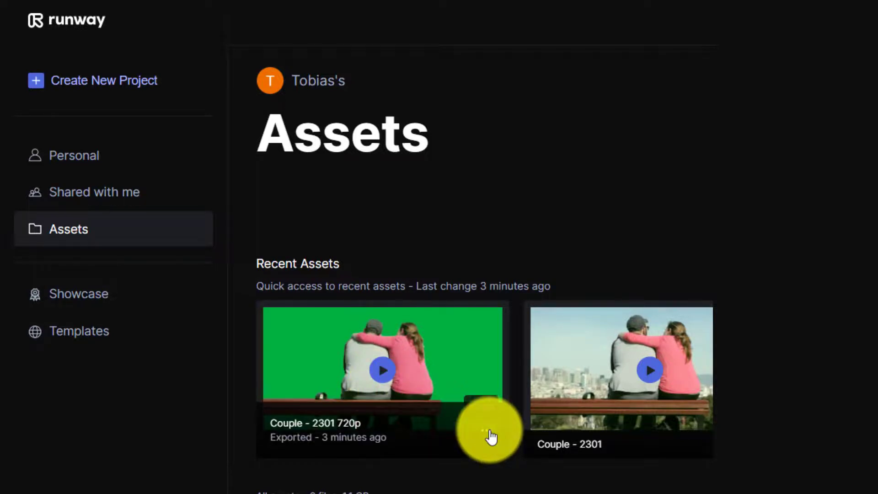
click(487, 434)
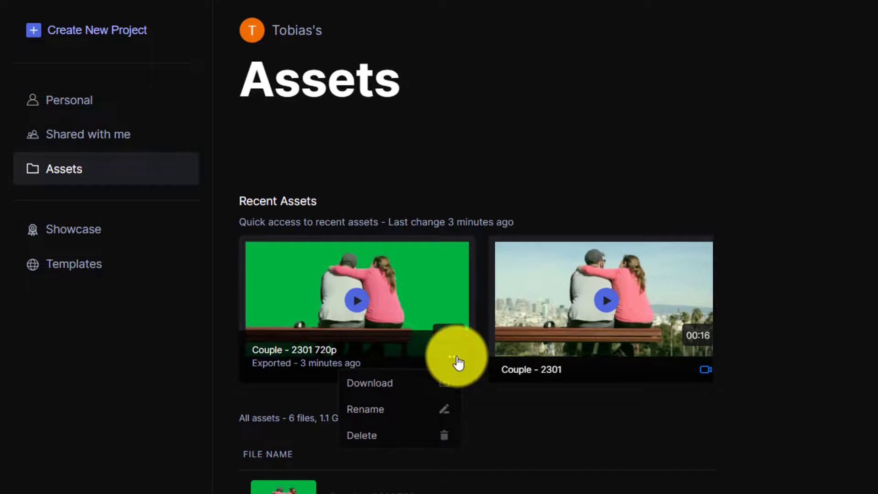
click(405, 384)
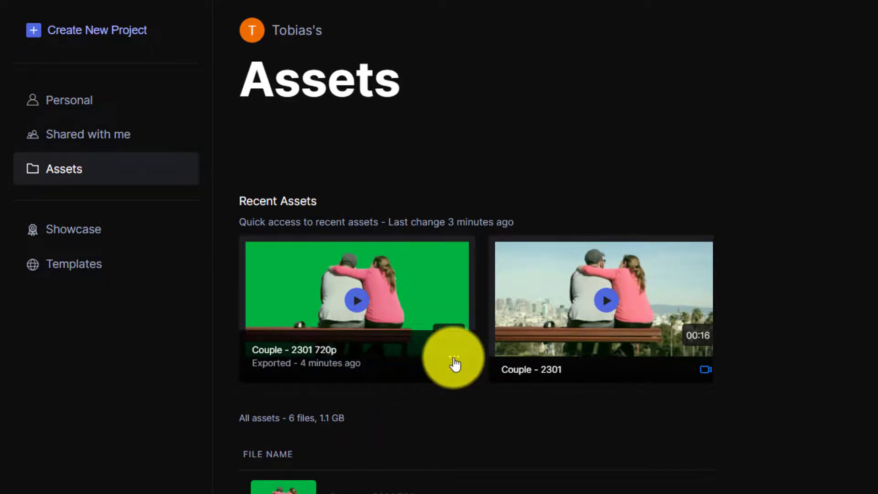
click(454, 362)
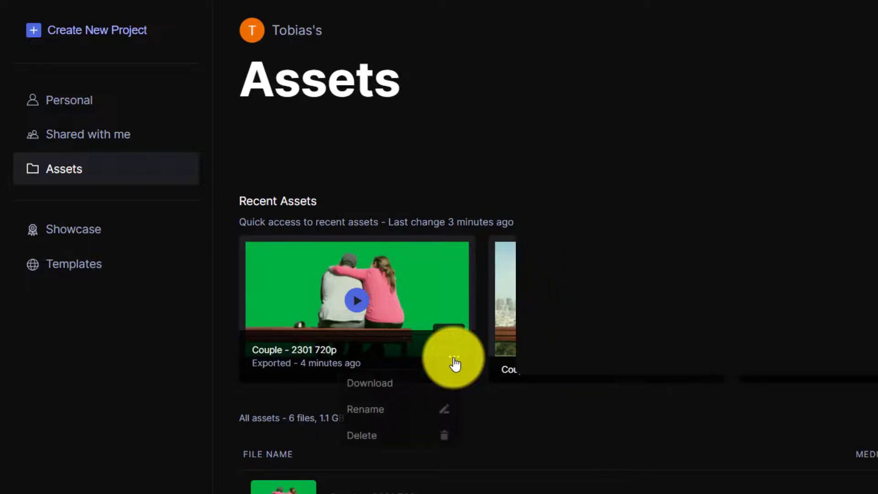
click(454, 357)
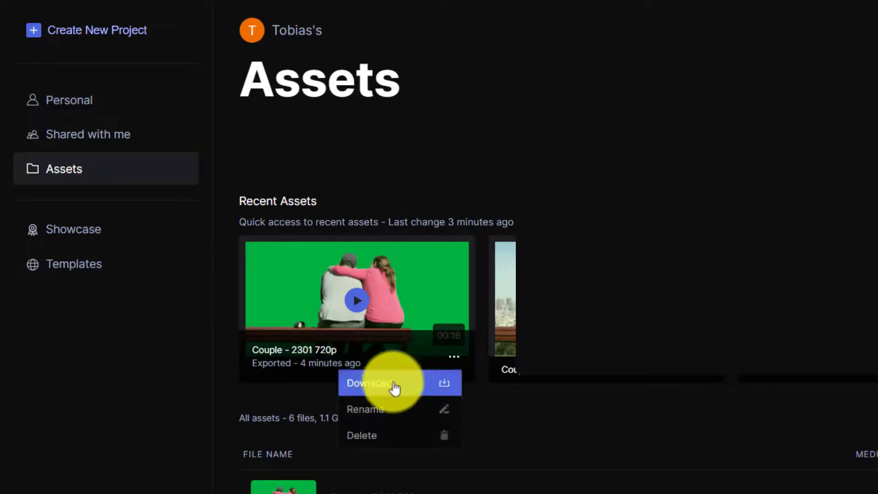
click(394, 387)
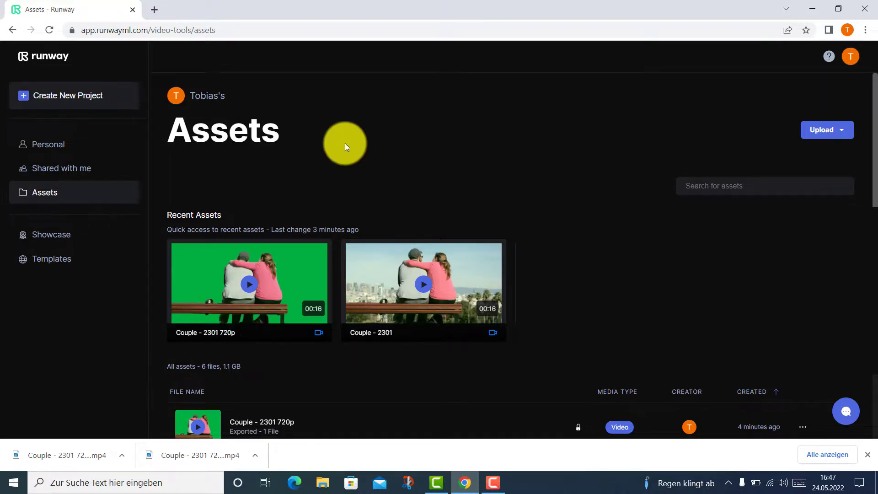
click(103, 102)
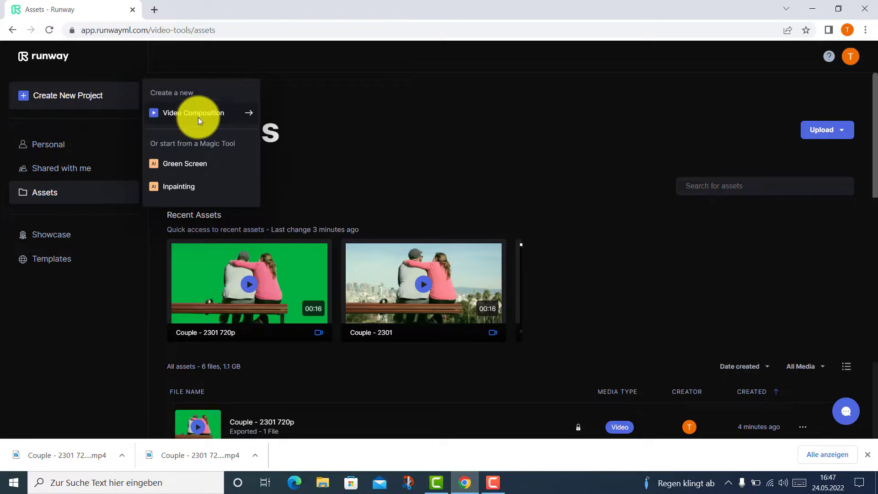
click(388, 141)
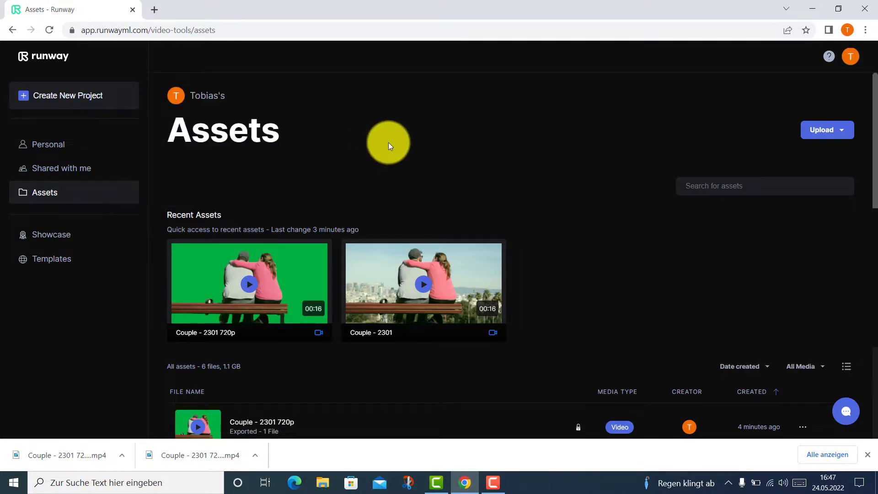